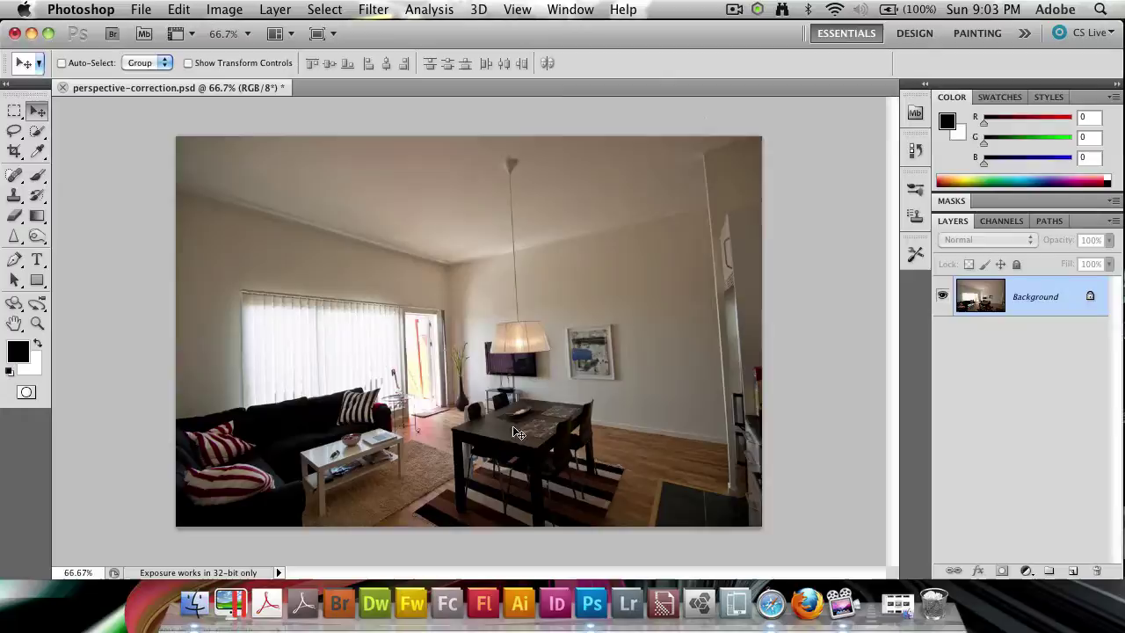
- Open Filter > Lens Correction for the living-room photo
{"action": "left_click", "coordinate": [376, 10]}
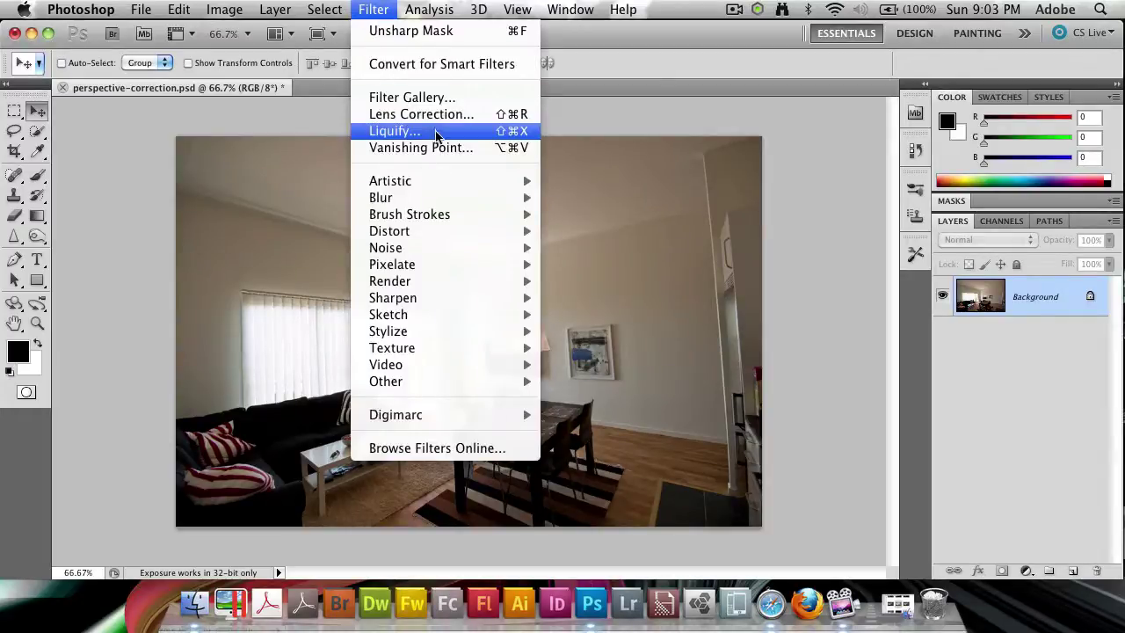
{"action": "left_click", "coordinate": [373, 121]}
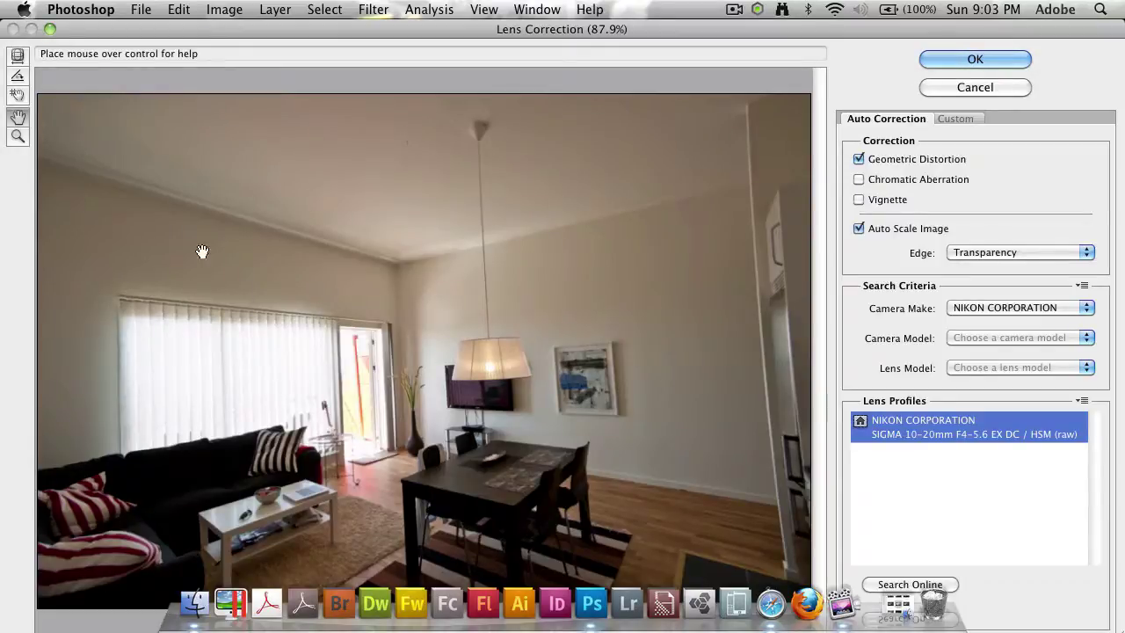
- Set the preview zoom to Fit in View so the whole room is visible
{"action": "left_click_drag", "start_coordinate": [203, 251], "coordinate": [332, 220]}
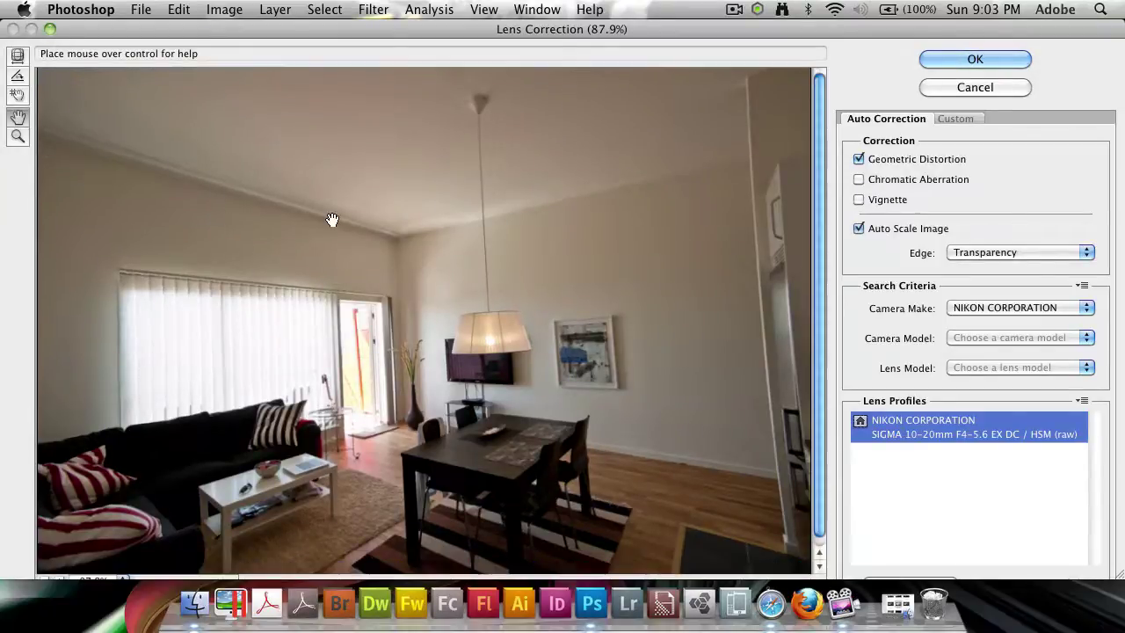
{"action": "left_click", "coordinate": [125, 579]}
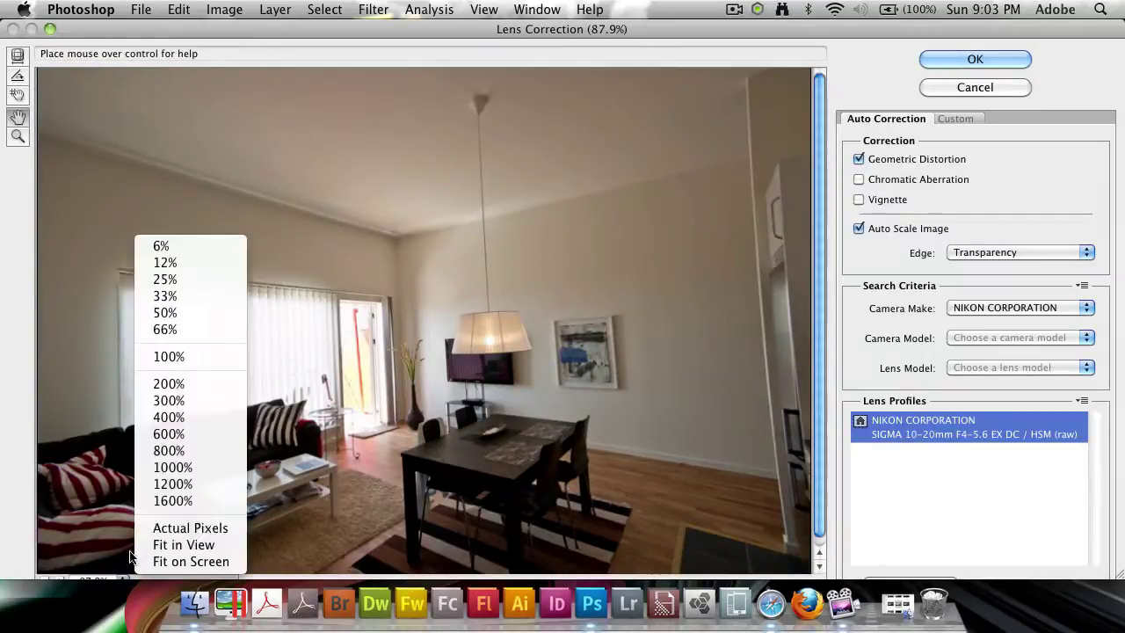
{"action": "left_click", "coordinate": [234, 547]}
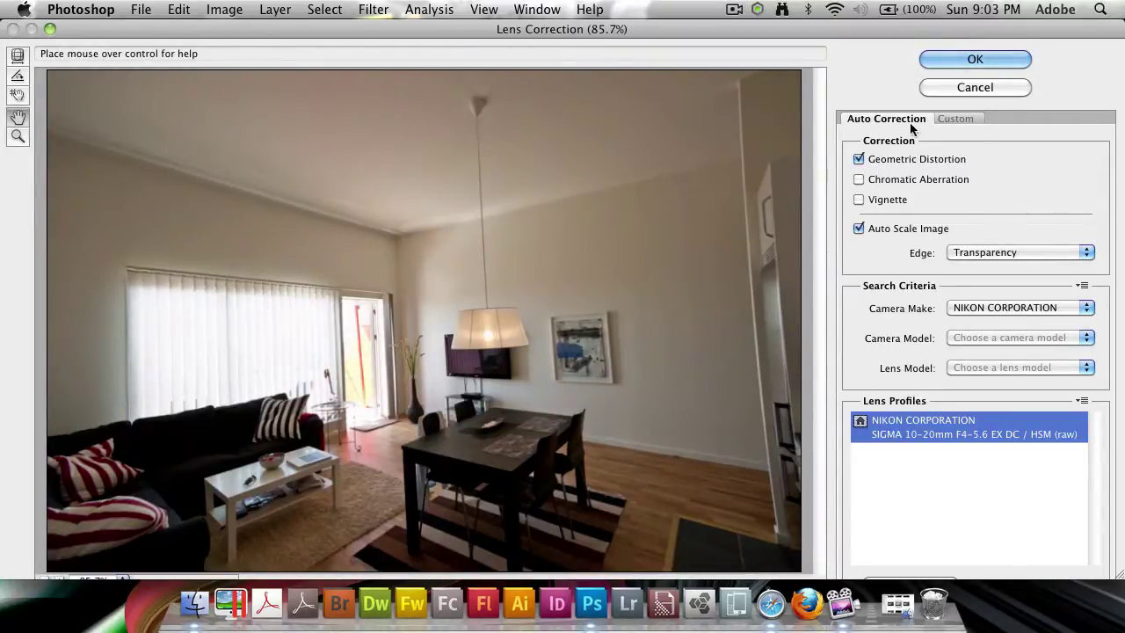
- Compare the room with and without Geometric Distortion correction, leaving it enabled
{"action": "left_click", "coordinate": [860, 161]}
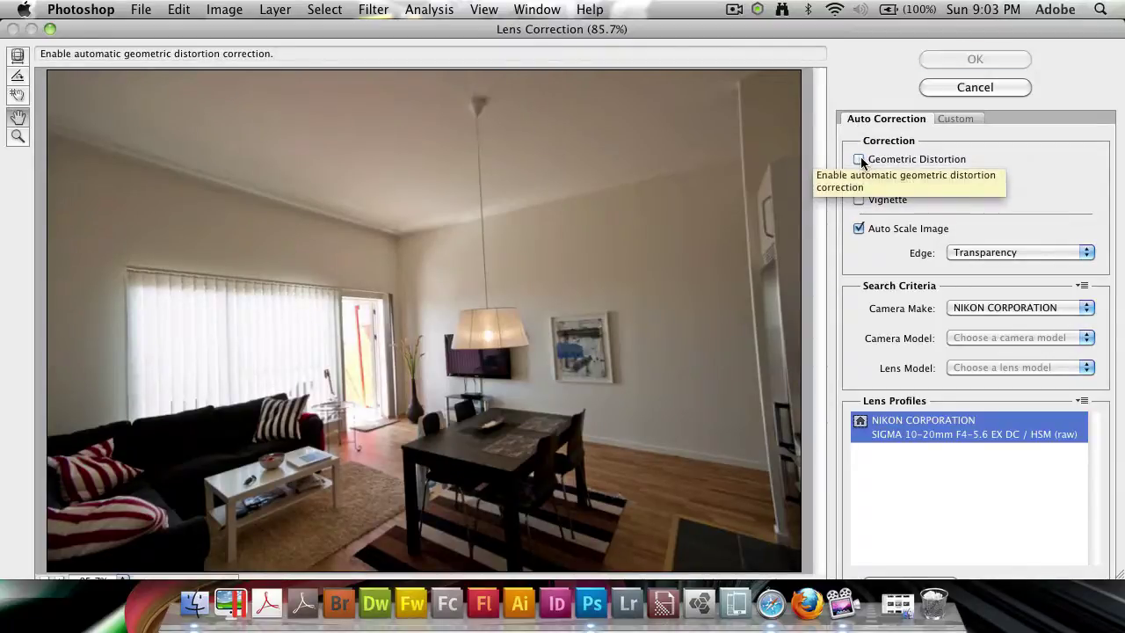
{"action": "left_click", "coordinate": [859, 159]}
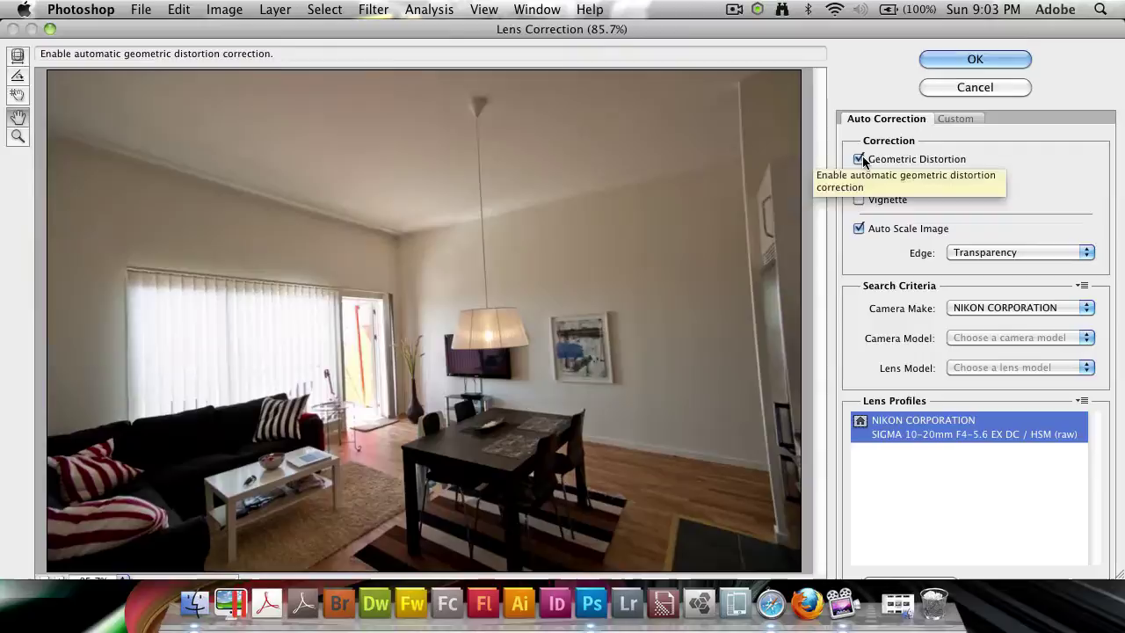
{"action": "left_click", "coordinate": [860, 160]}
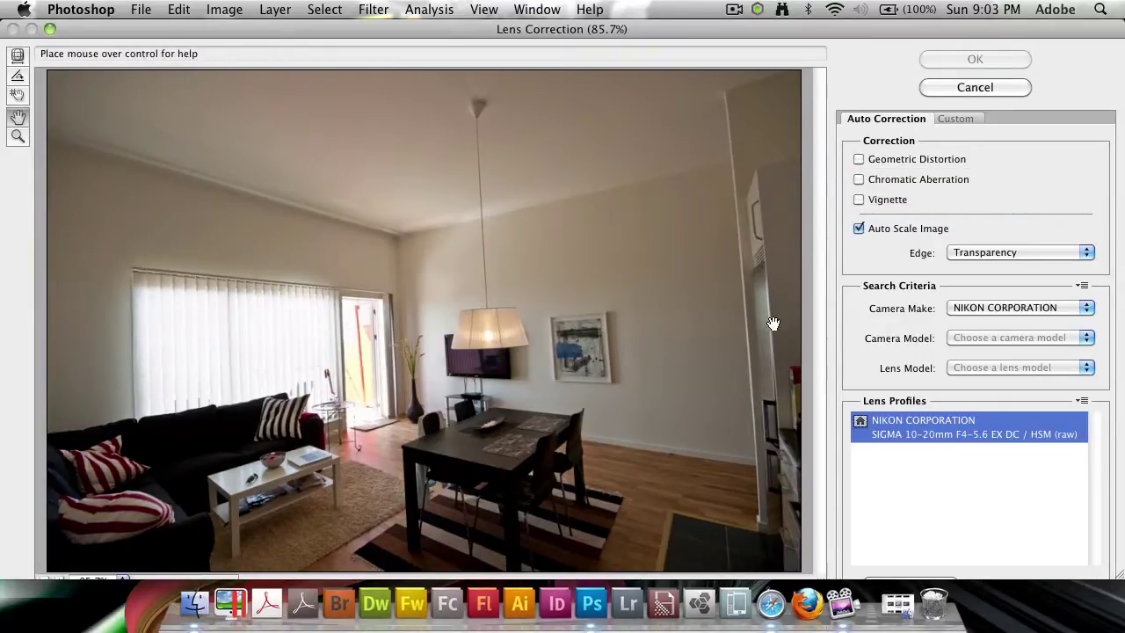
{"action": "left_click", "coordinate": [859, 160]}
{"action": "left_click", "coordinate": [859, 160]}
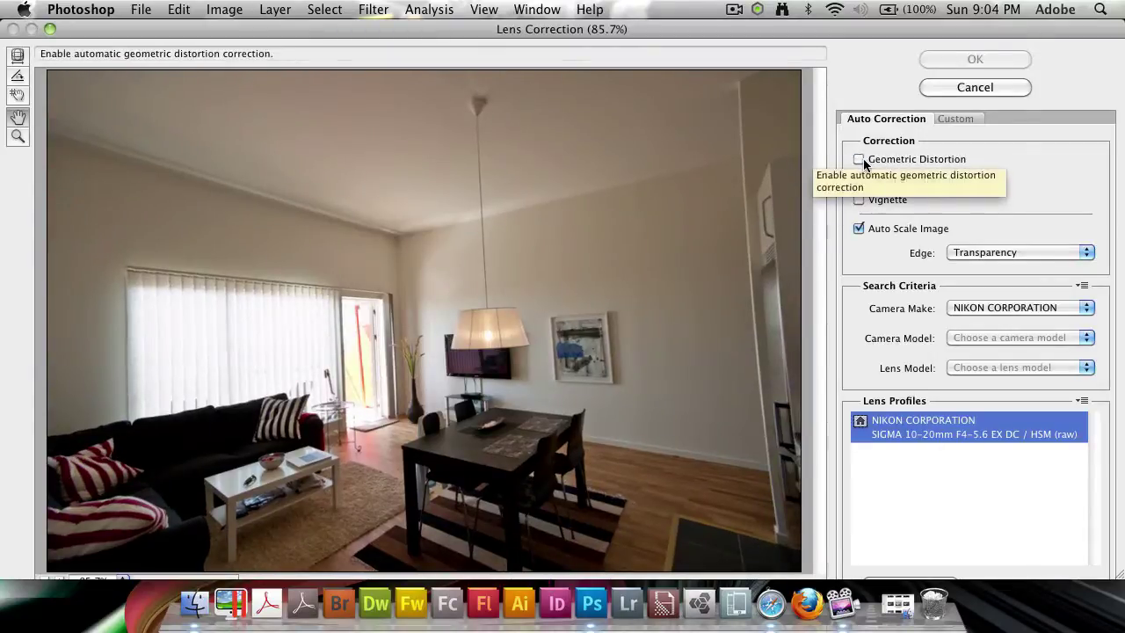
{"action": "left_click", "coordinate": [859, 160]}
{"action": "left_click", "coordinate": [859, 160]}
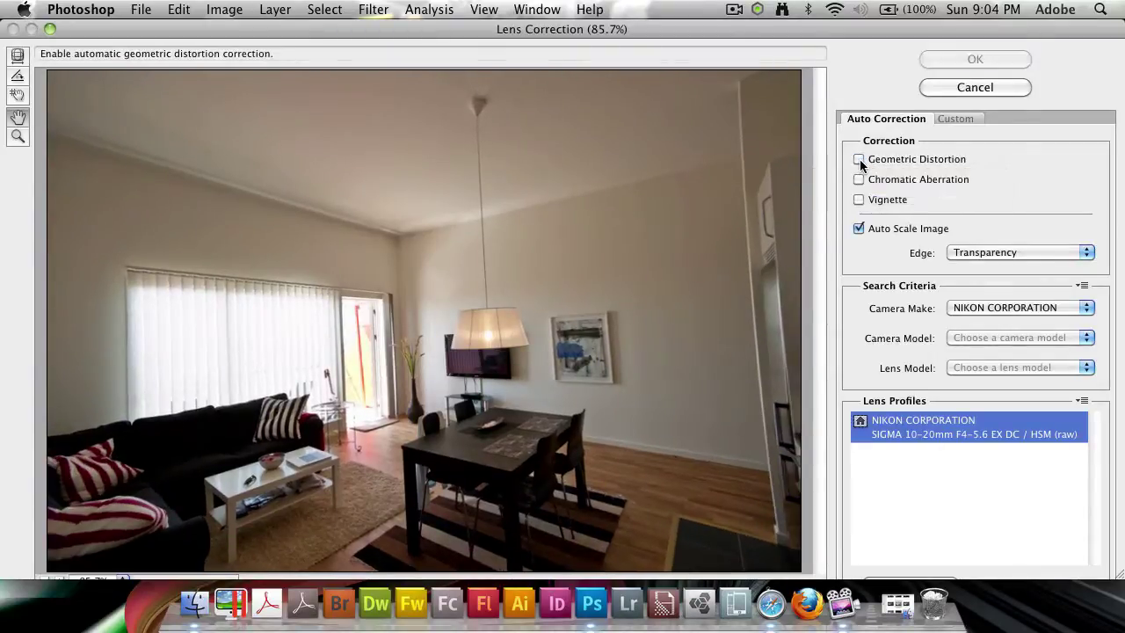
{"action": "left_click", "coordinate": [859, 160]}
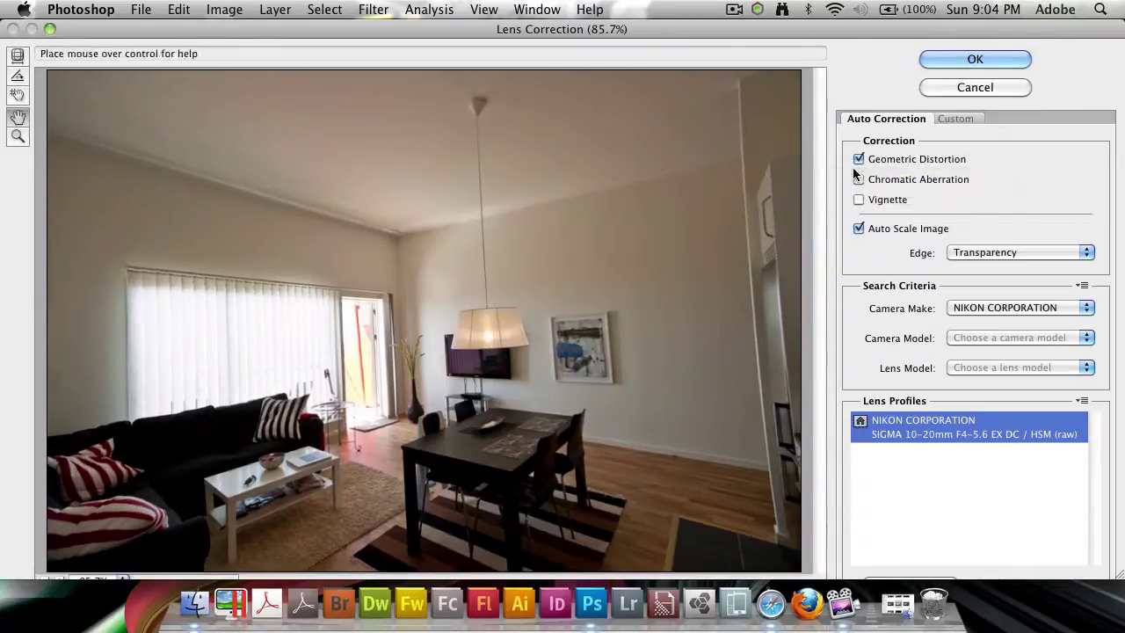
- Enable Vignette correction for the corners, keeping Chromatic Aberration unchecked
{"action": "left_click", "coordinate": [859, 180]}
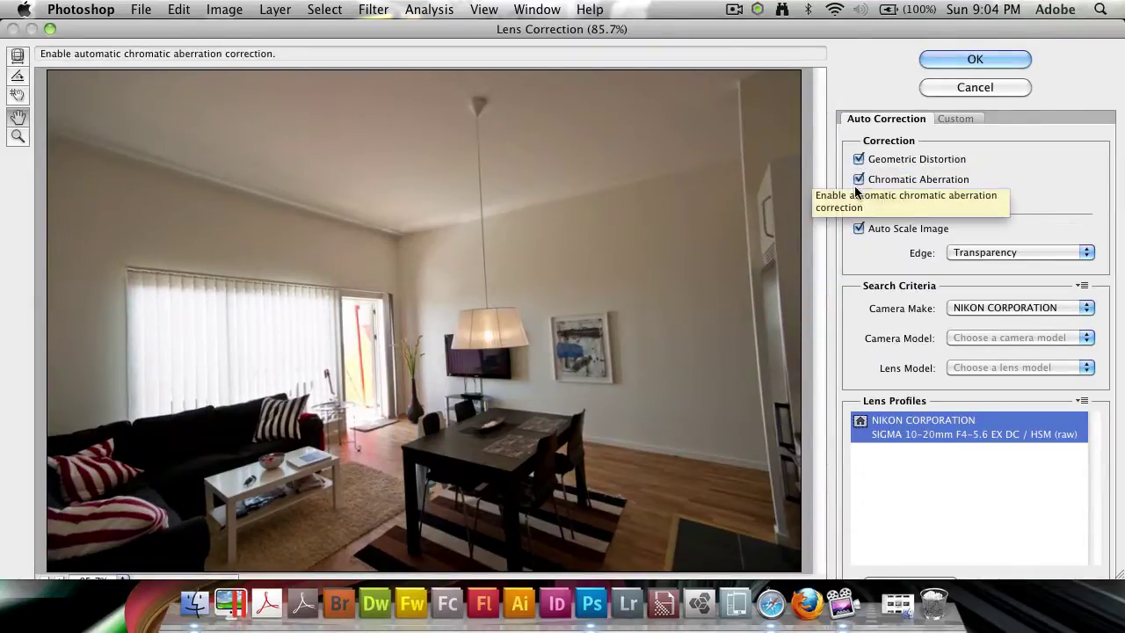
{"action": "left_click", "coordinate": [859, 183]}
{"action": "left_click", "coordinate": [859, 200]}
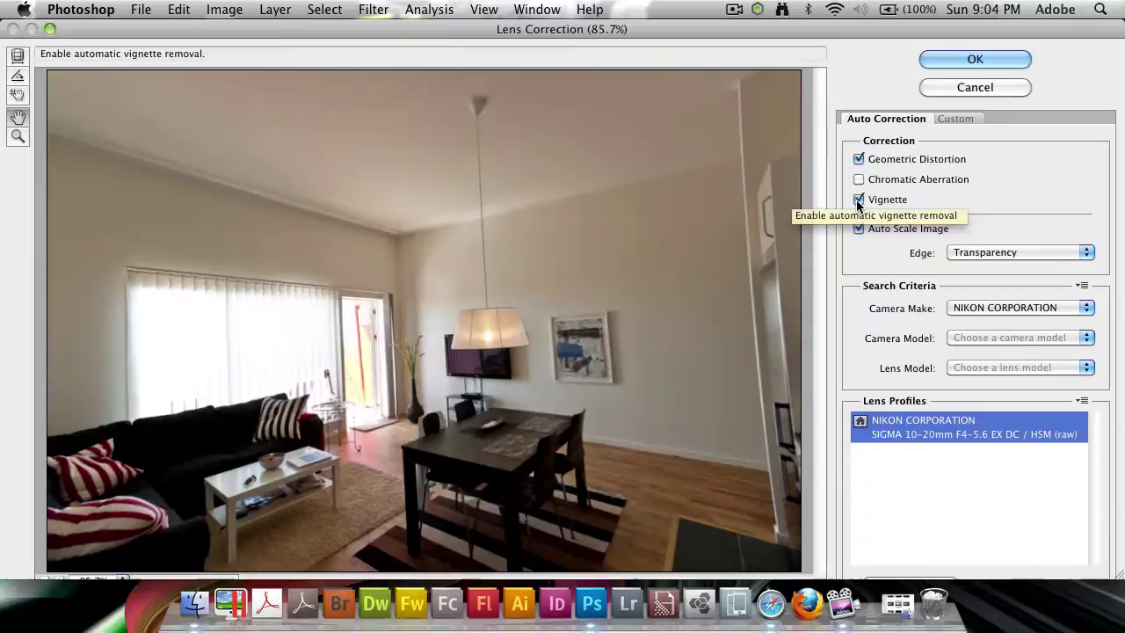
{"action": "left_click", "coordinate": [859, 200]}
{"action": "left_click", "coordinate": [858, 200]}
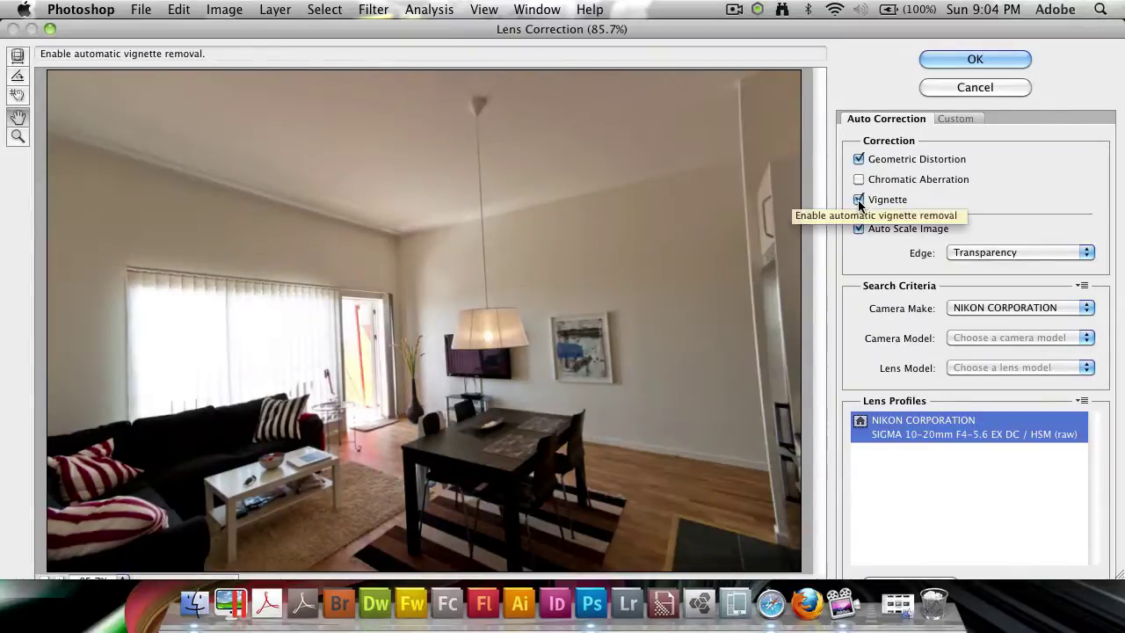
{"action": "left_click", "coordinate": [859, 200]}
{"action": "left_click", "coordinate": [858, 201]}
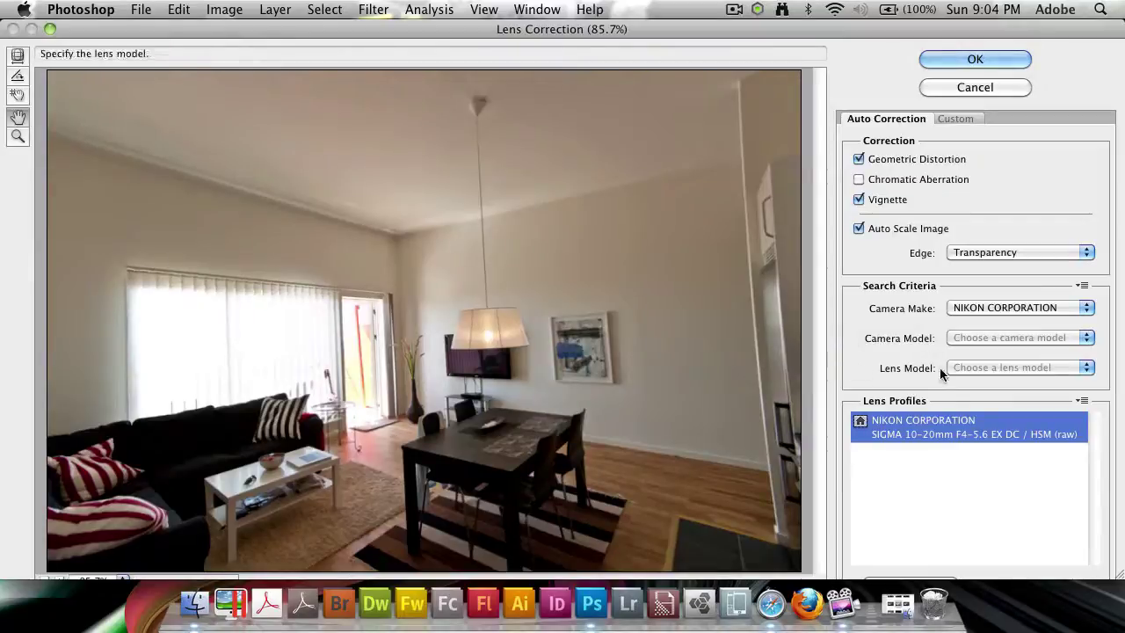
{"action": "left_click", "coordinate": [1082, 400]}
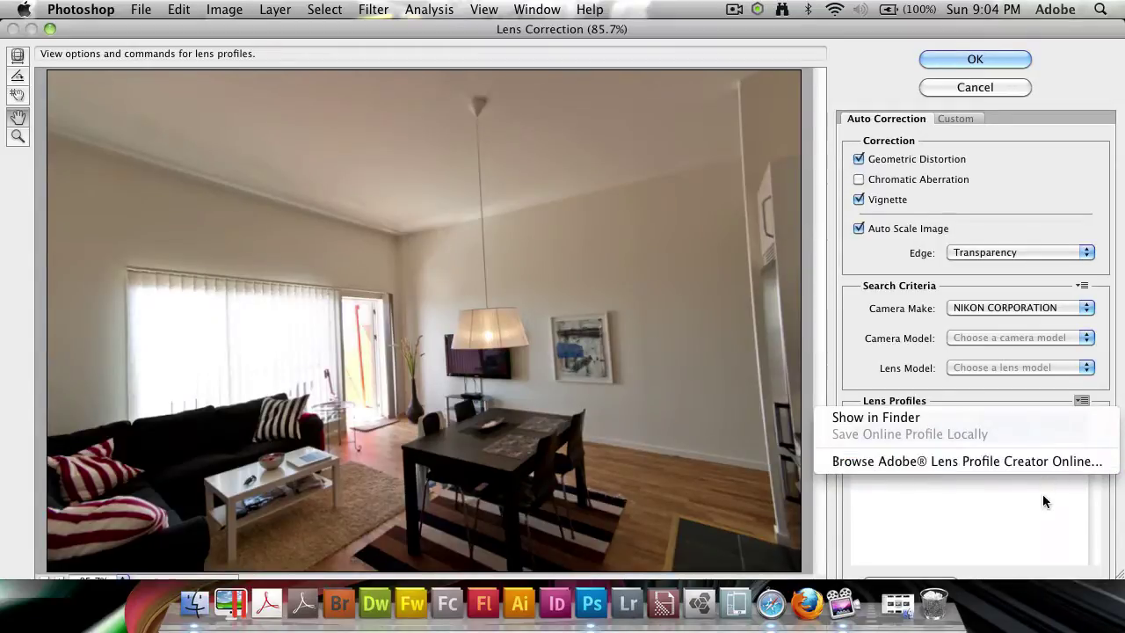
{"action": "left_click", "coordinate": [1070, 532]}
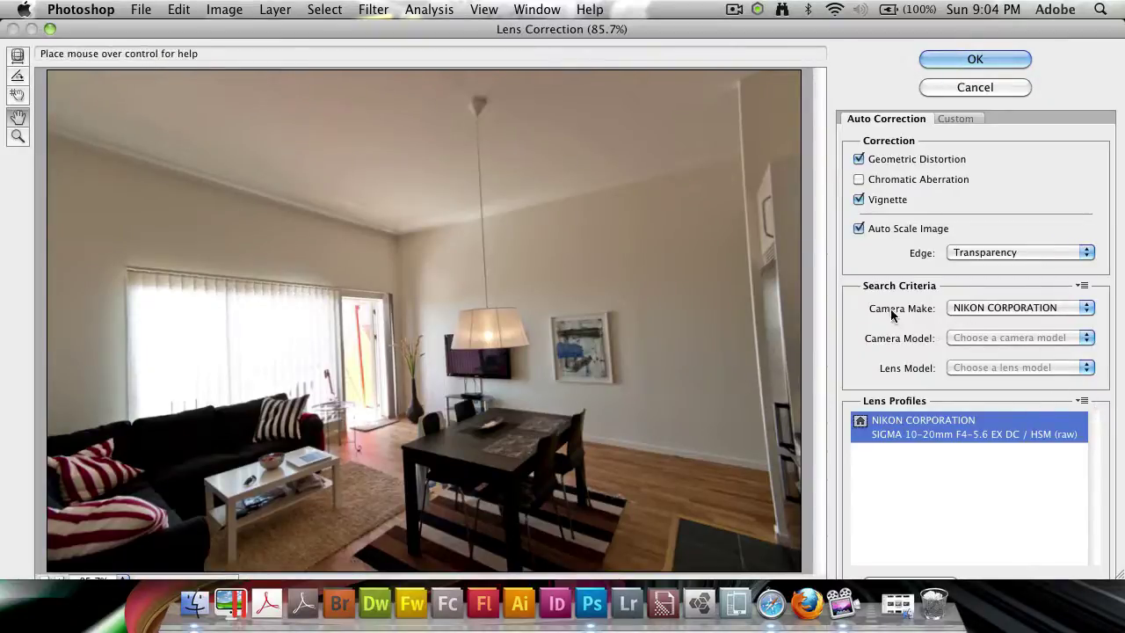
- Set the profile search to camera make NIKON CORPORATION and model NIKON D90
{"action": "left_click", "coordinate": [968, 313]}
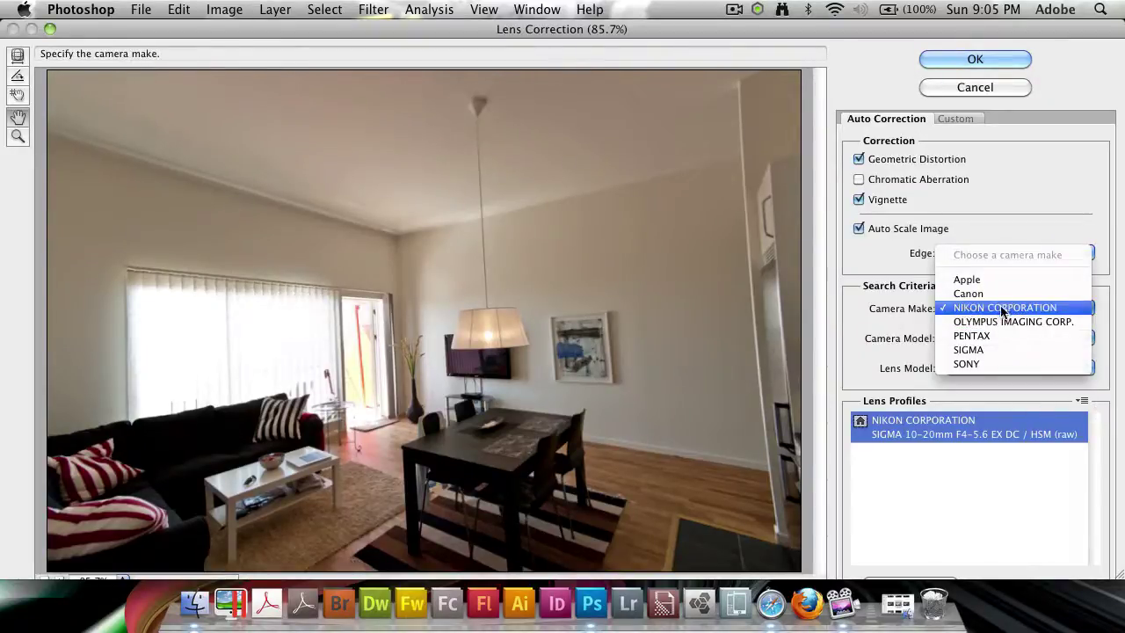
{"action": "left_click", "coordinate": [986, 310]}
{"action": "left_click", "coordinate": [991, 340]}
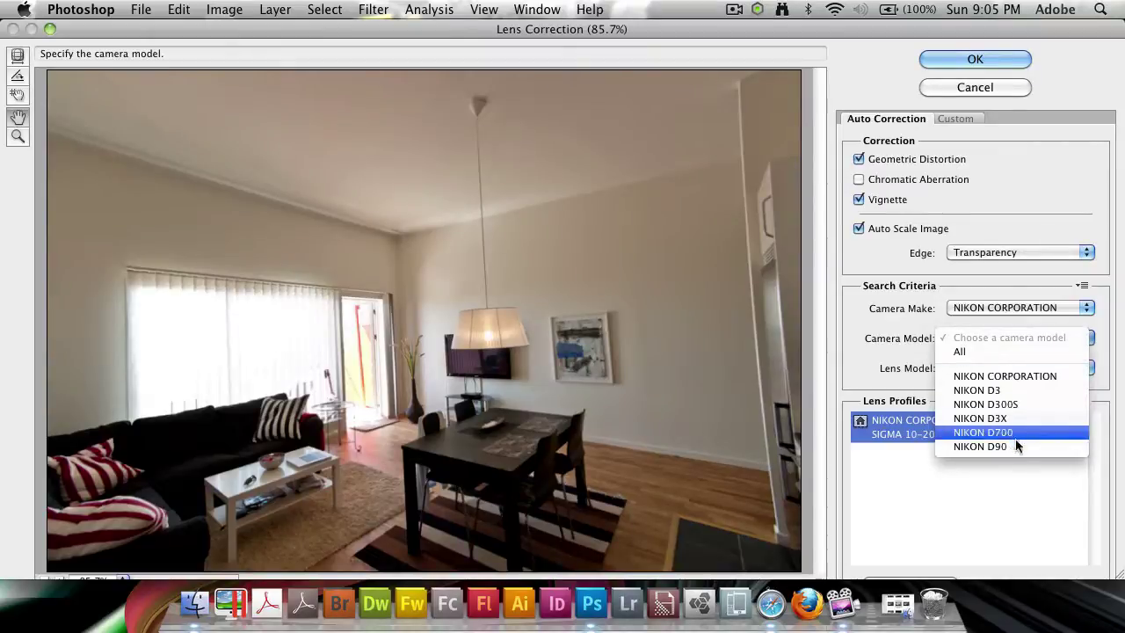
{"action": "left_click", "coordinate": [1009, 447]}
{"action": "left_click", "coordinate": [1003, 335]}
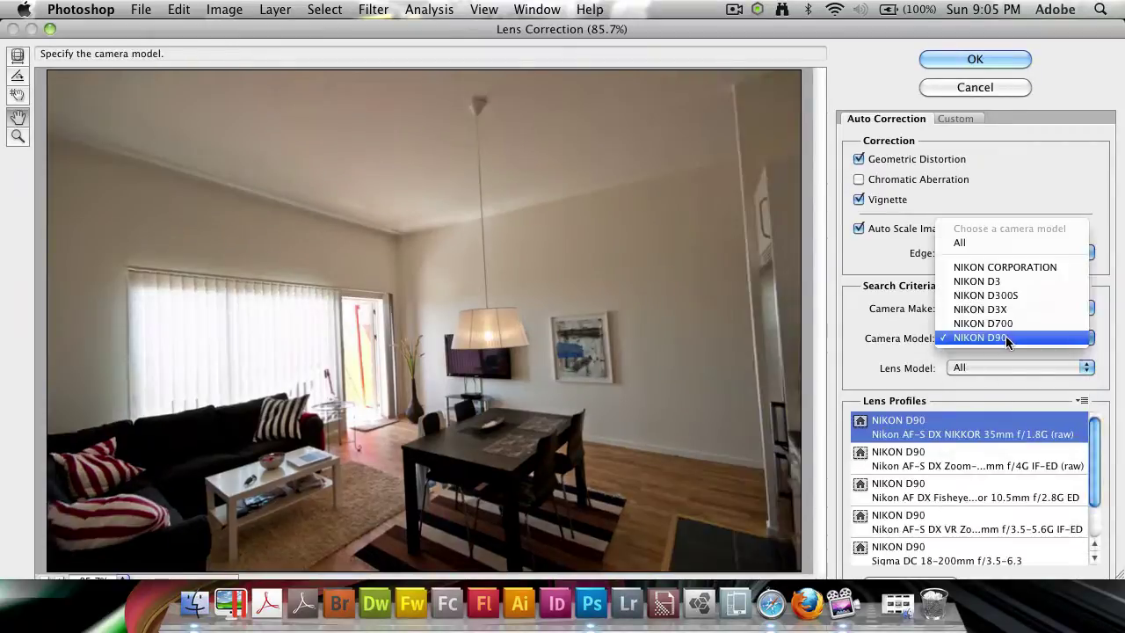
{"action": "left_click", "coordinate": [1004, 338]}
- Check Geometric Distortion correction on and off, leaving it enabled
{"action": "left_click", "coordinate": [858, 159]}
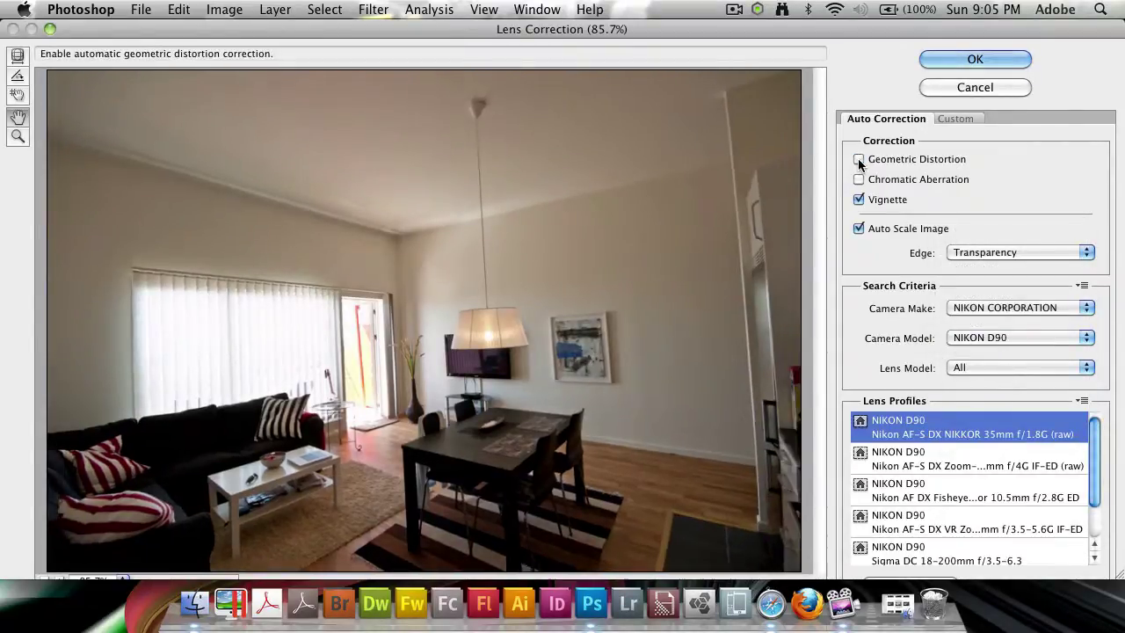
{"action": "left_click", "coordinate": [858, 159]}
{"action": "left_click", "coordinate": [859, 159]}
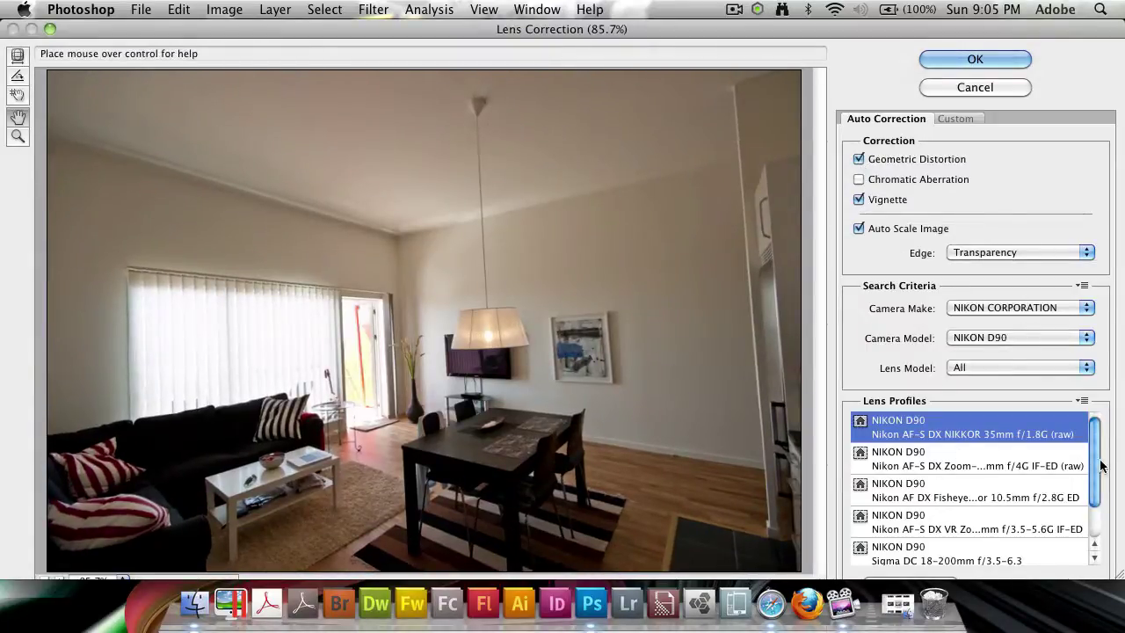
{"action": "scroll", "coordinate": [1097, 449], "scroll_direction": "down", "scroll_amount": 3}
{"action": "scroll", "coordinate": [1097, 449], "scroll_direction": "up", "scroll_amount": 3}
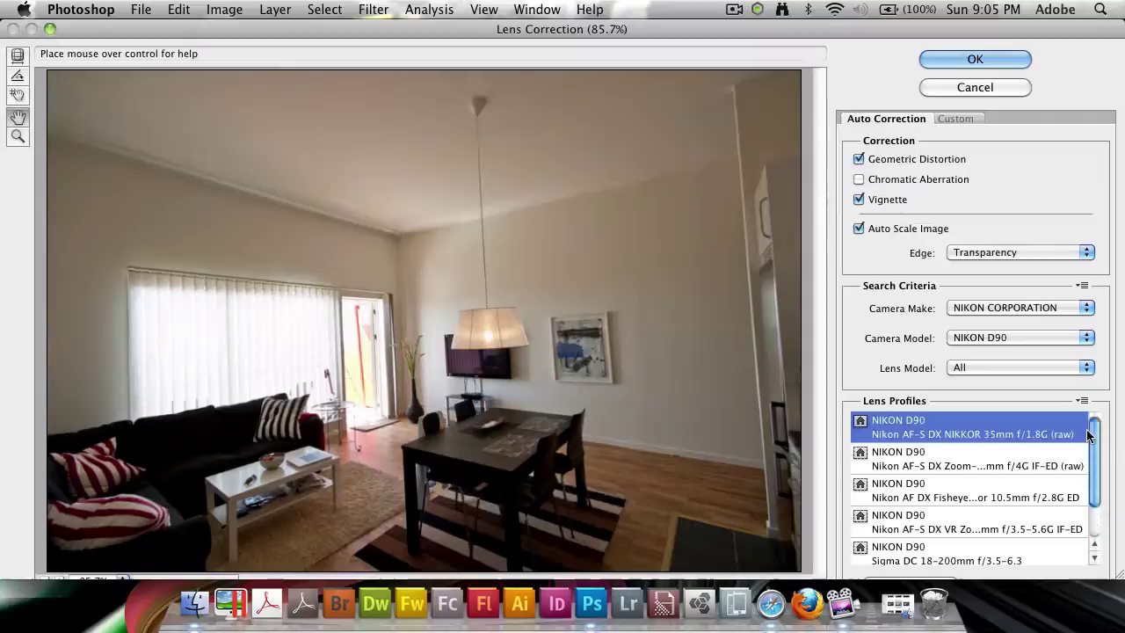
- Set the lens model to 10.0–20.0 mm f/4.0–5.6, which finds no matching profiles
{"action": "left_click", "coordinate": [1010, 368]}
{"action": "left_click", "coordinate": [1051, 421]}
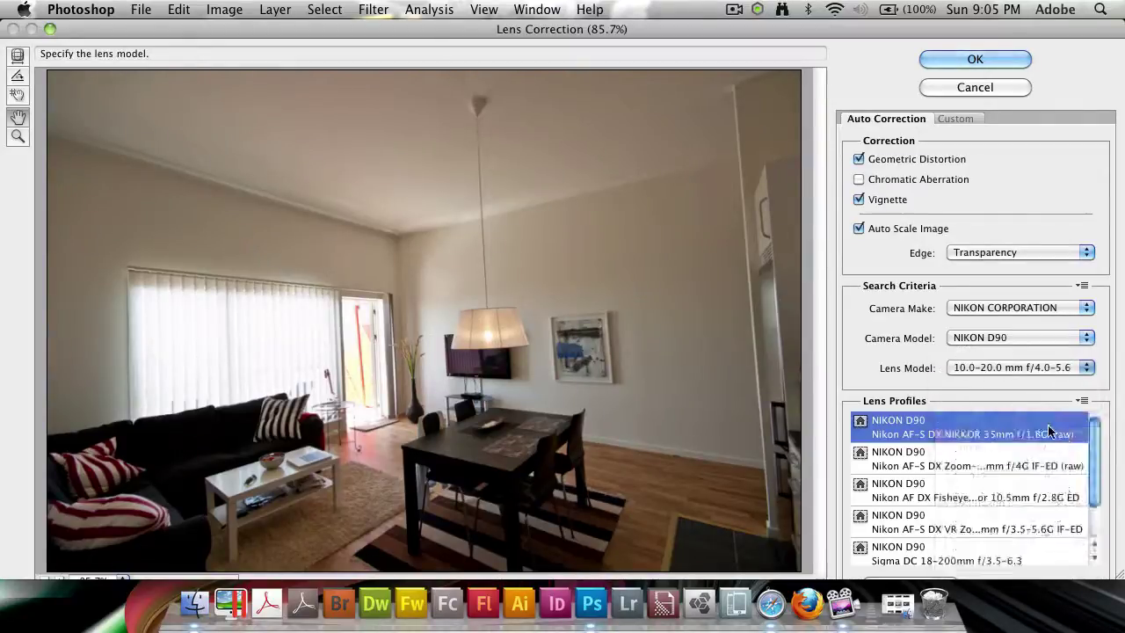
{"action": "left_click", "coordinate": [1010, 369]}
{"action": "left_click", "coordinate": [1030, 370]}
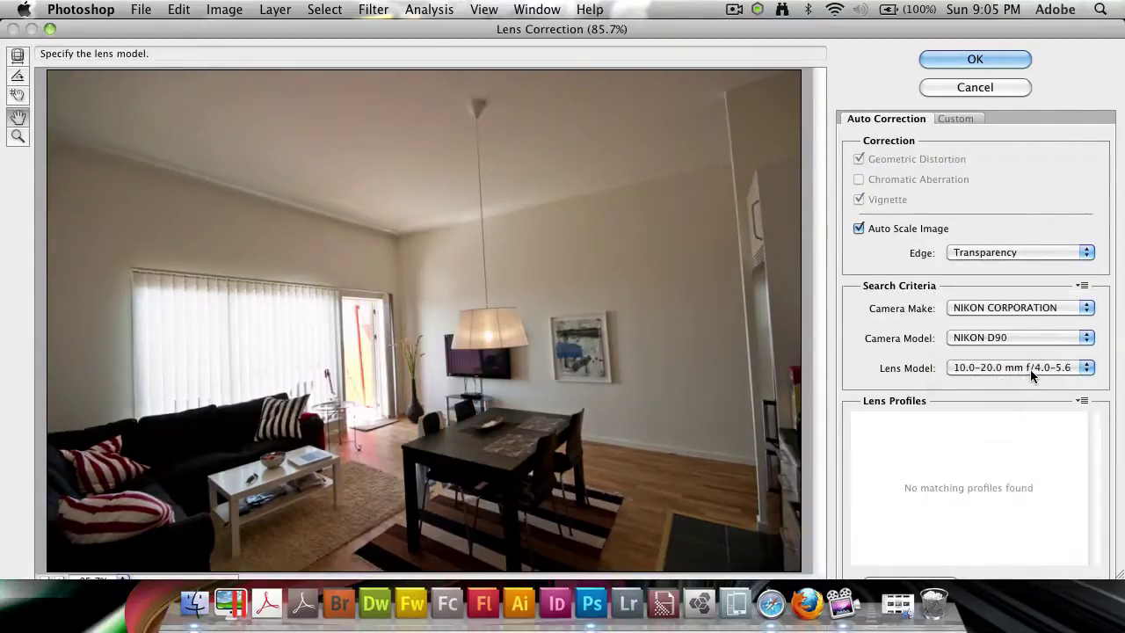
{"action": "left_click", "coordinate": [1028, 370]}
{"action": "left_click", "coordinate": [1030, 370]}
{"action": "left_click", "coordinate": [1030, 372]}
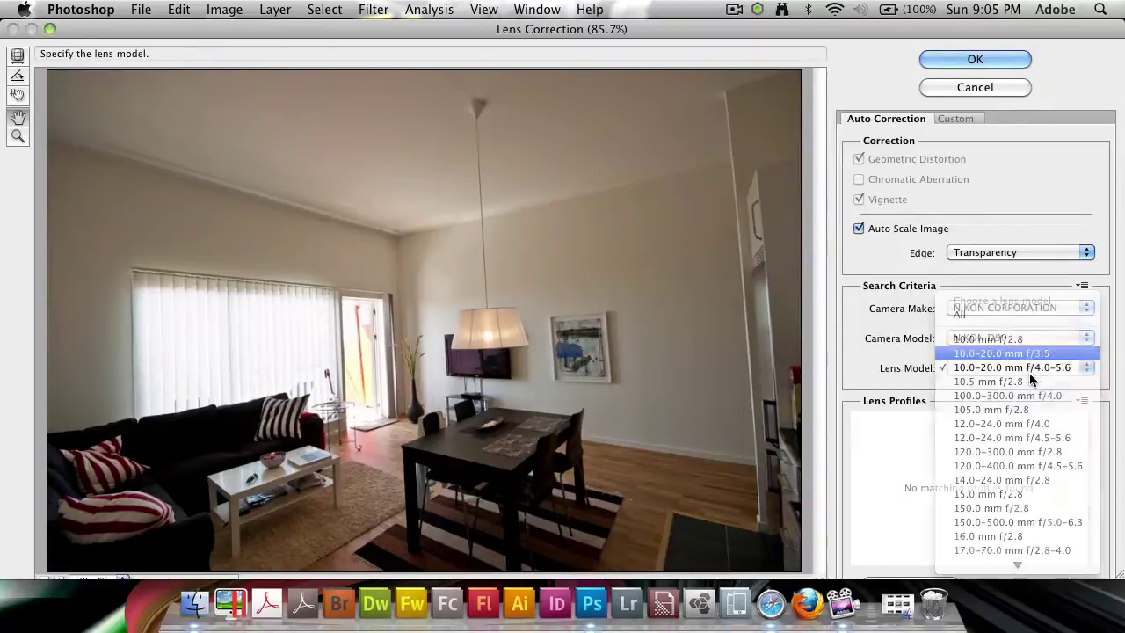
{"action": "left_click", "coordinate": [1032, 372]}
{"action": "left_click", "coordinate": [1032, 372]}
{"action": "left_click", "coordinate": [1033, 370]}
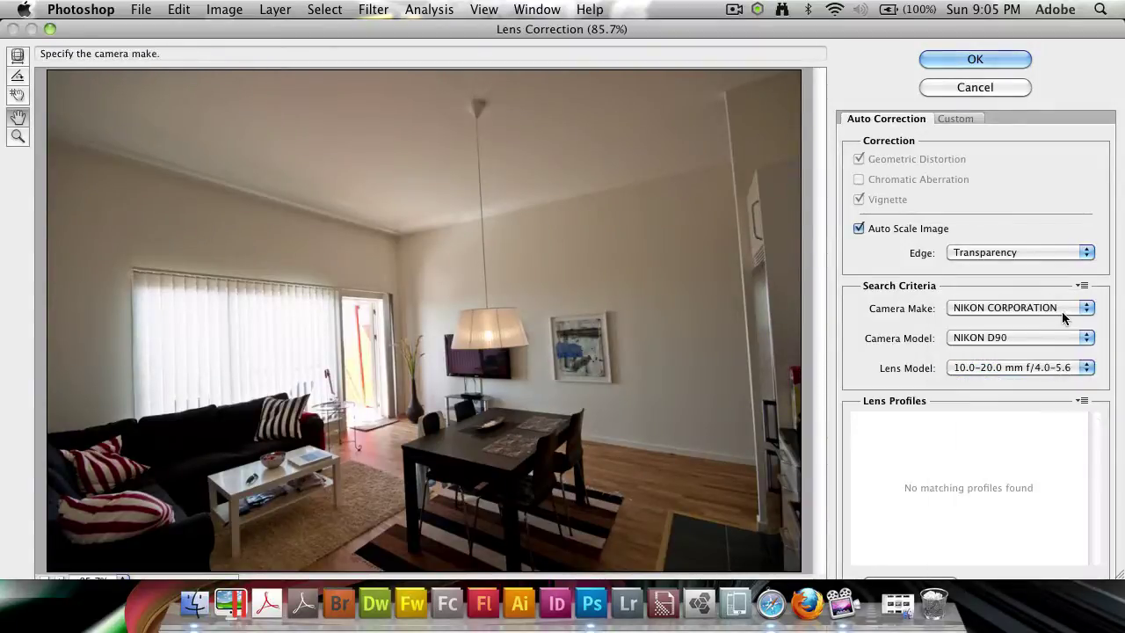
- Change the camera make and camera model to SIGMA
{"action": "left_click", "coordinate": [1061, 309]}
{"action": "left_click", "coordinate": [1045, 363]}
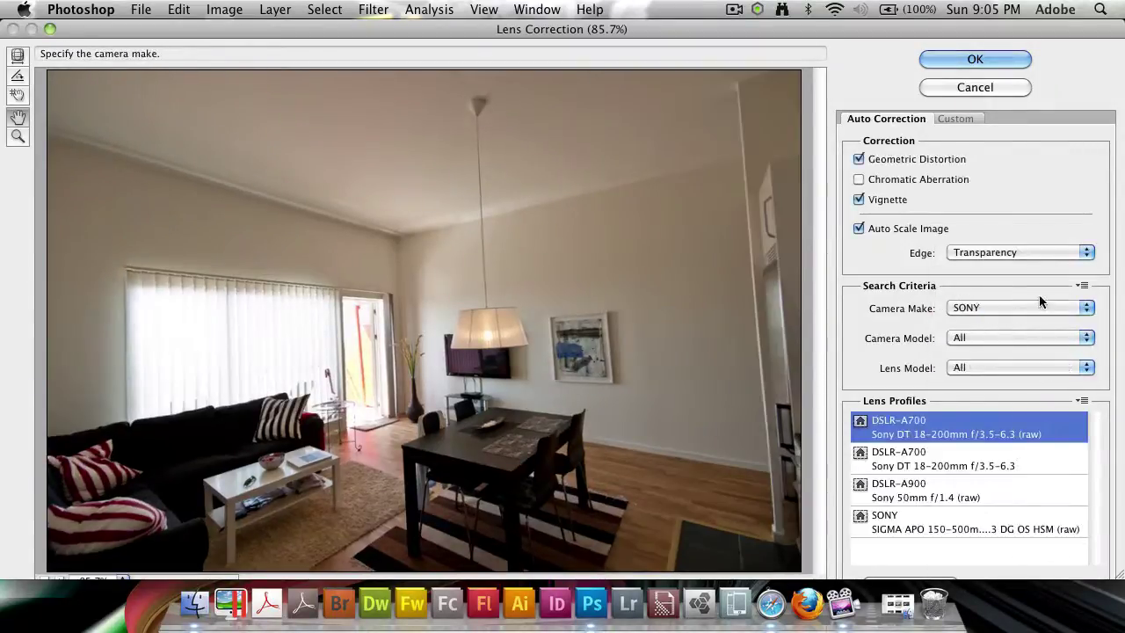
{"action": "left_click", "coordinate": [1039, 306]}
{"action": "left_click", "coordinate": [1036, 293]}
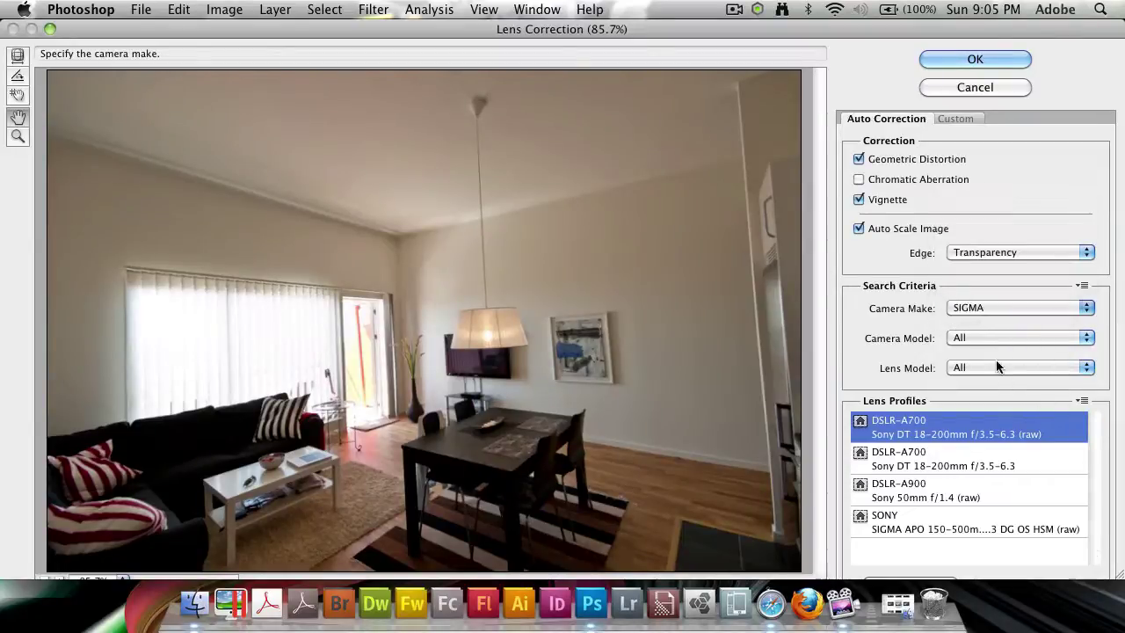
{"action": "left_click", "coordinate": [1013, 338]}
{"action": "left_click", "coordinate": [1016, 338]}
{"action": "left_click", "coordinate": [1011, 341]}
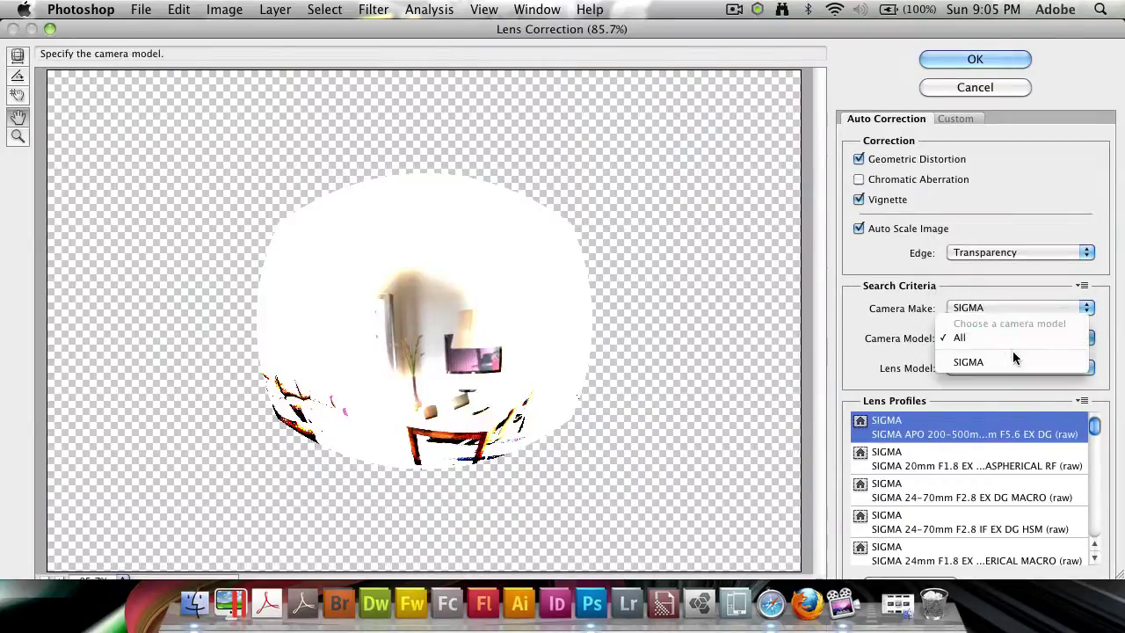
{"action": "left_click", "coordinate": [1006, 364]}
- Choose the SIGMA 10-20mm F4-5.6 EX DC / HSM lens profile and check its distortion correction
{"action": "left_click", "coordinate": [998, 370]}
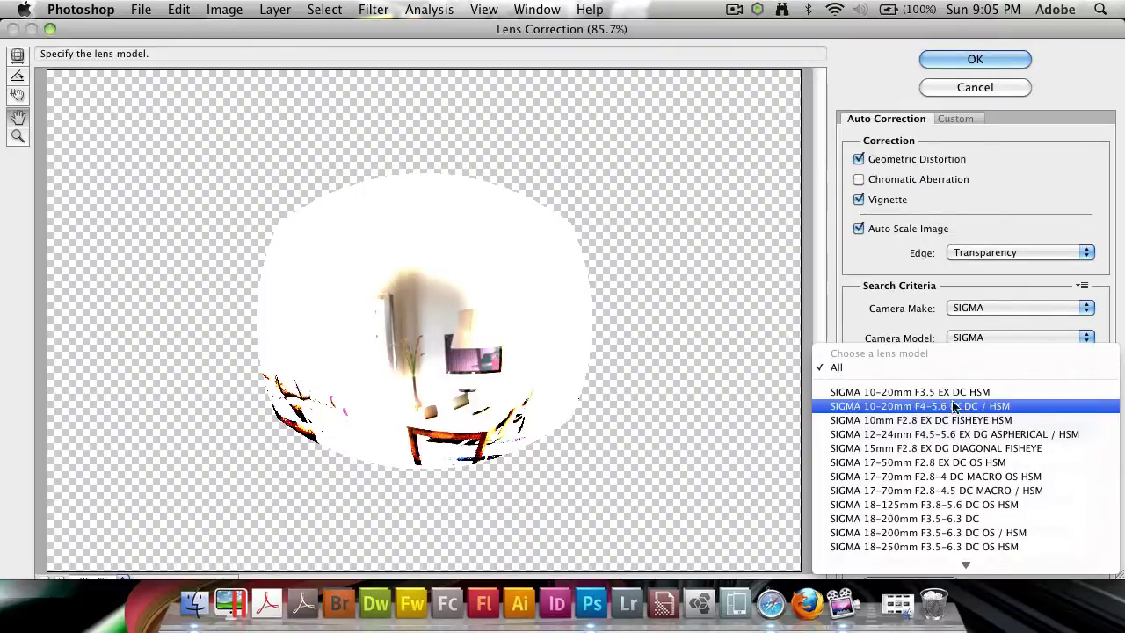
{"action": "left_click", "coordinate": [963, 407]}
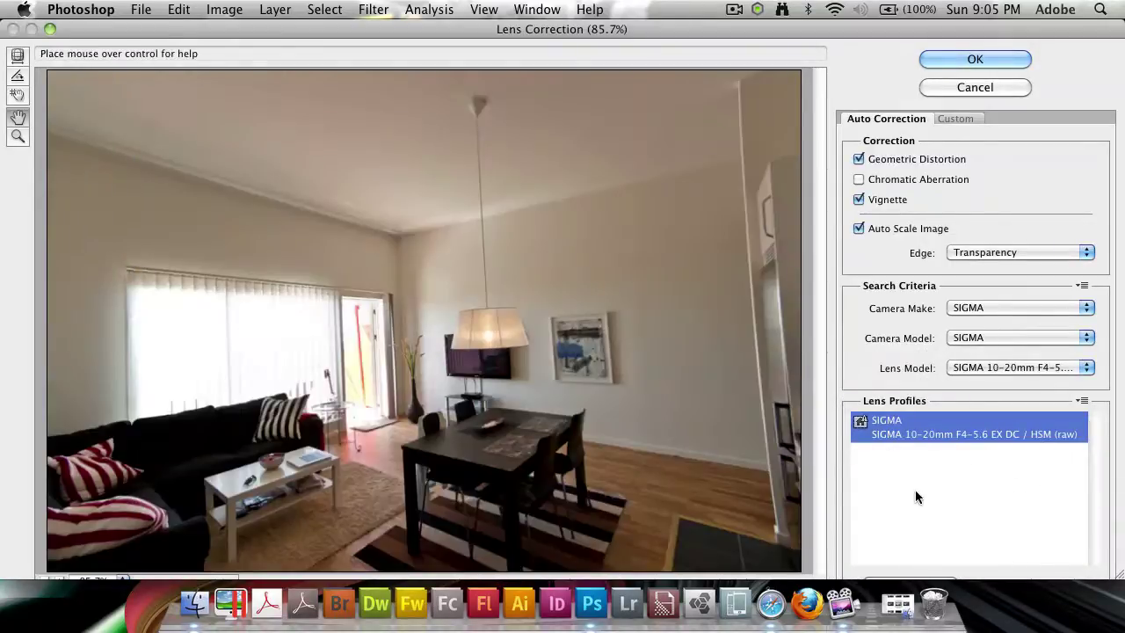
{"action": "left_click", "coordinate": [859, 159]}
{"action": "left_click", "coordinate": [860, 159]}
- Compare the room with and without Geometric Distortion correction three times, ending with it on
{"action": "left_click", "coordinate": [860, 161]}
{"action": "left_click", "coordinate": [859, 161]}
{"action": "left_click", "coordinate": [859, 159]}
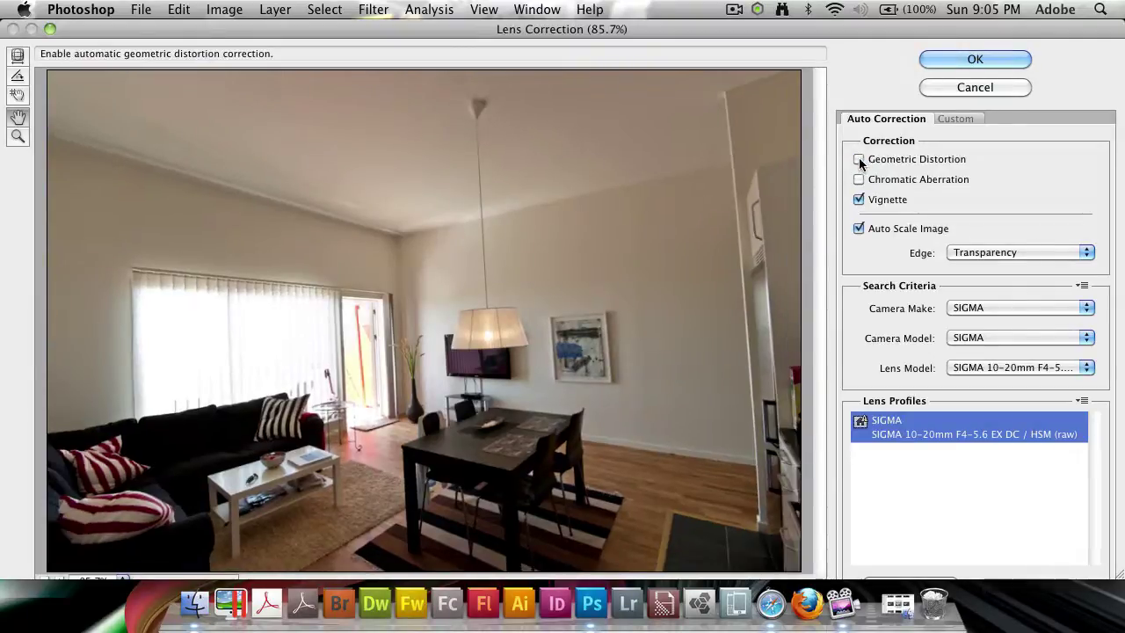
{"action": "left_click", "coordinate": [859, 159]}
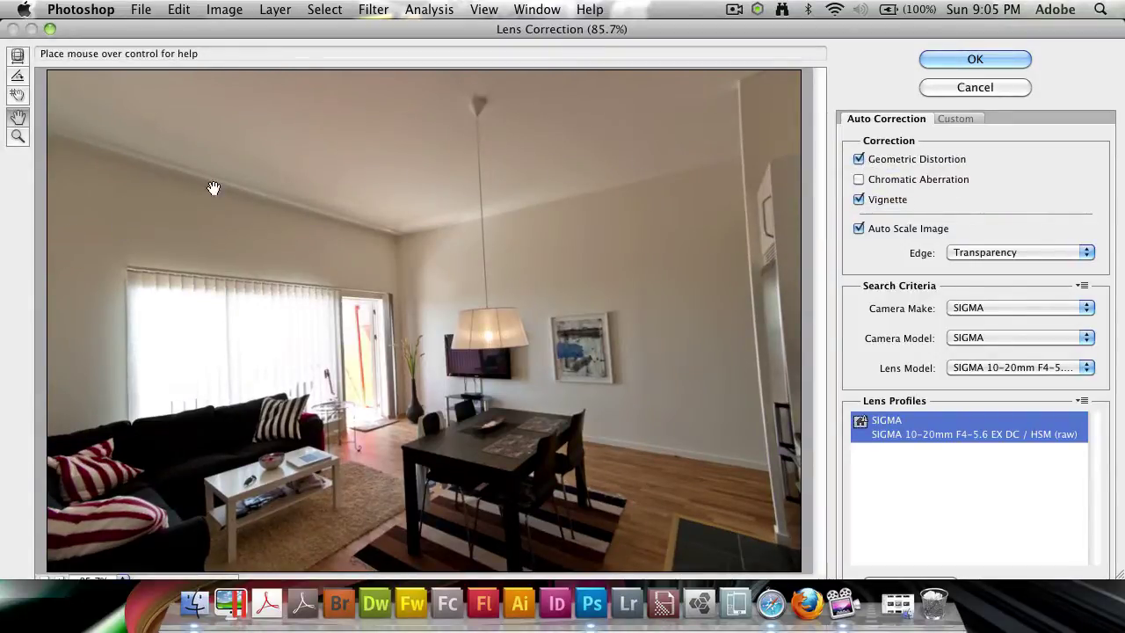
{"action": "left_click", "coordinate": [858, 161]}
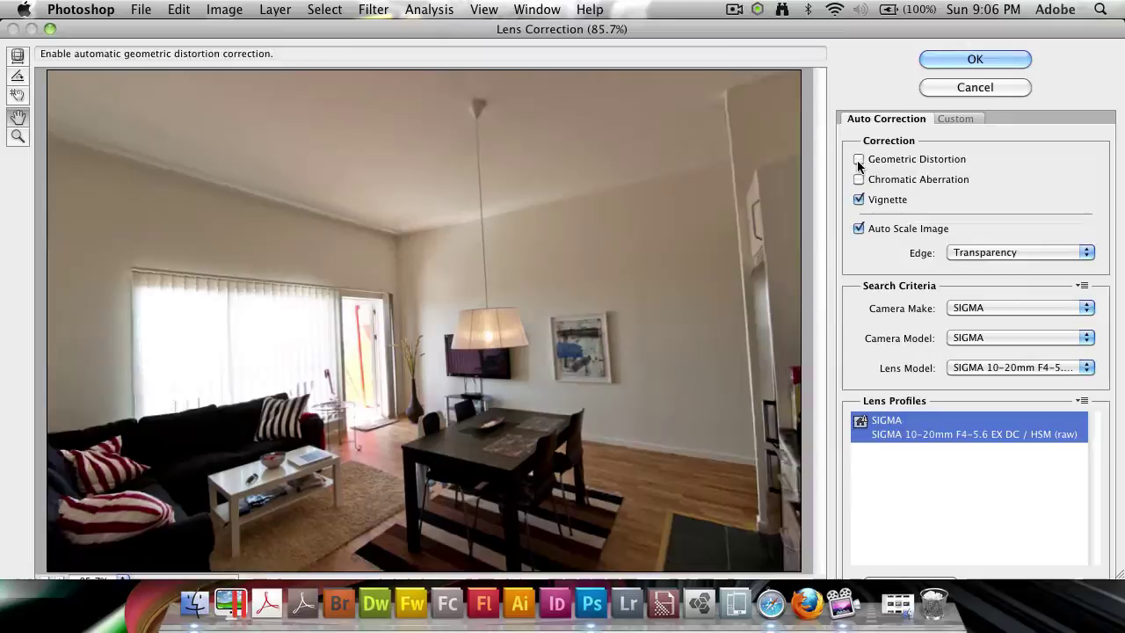
{"action": "left_click", "coordinate": [858, 161]}
{"action": "left_click", "coordinate": [958, 59]}
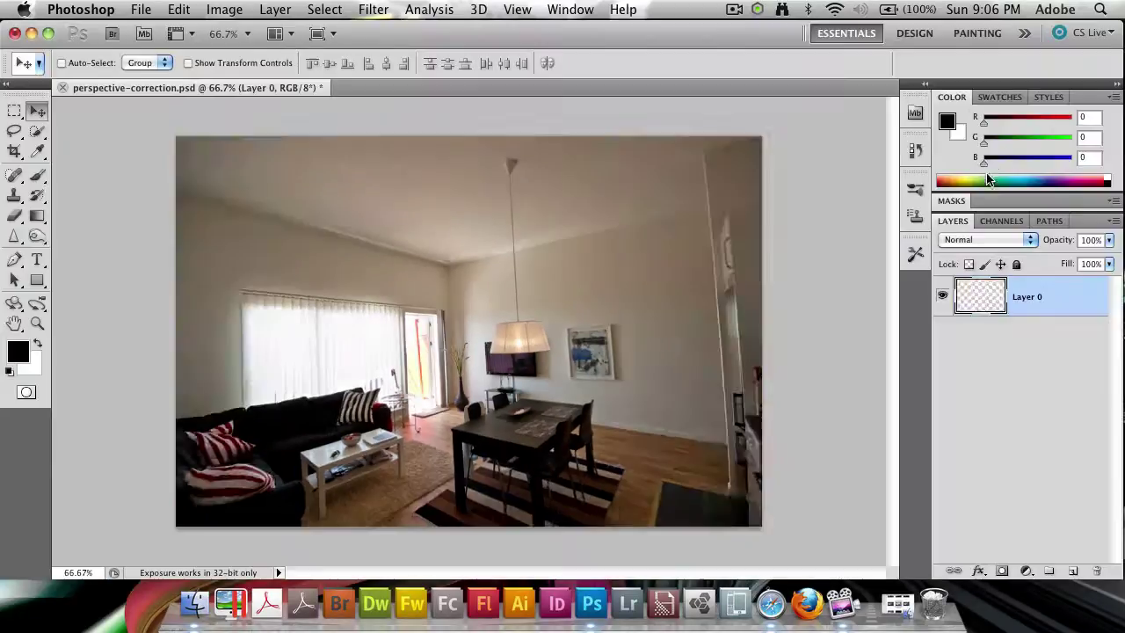
{"action": "key", "text": "super+z"}
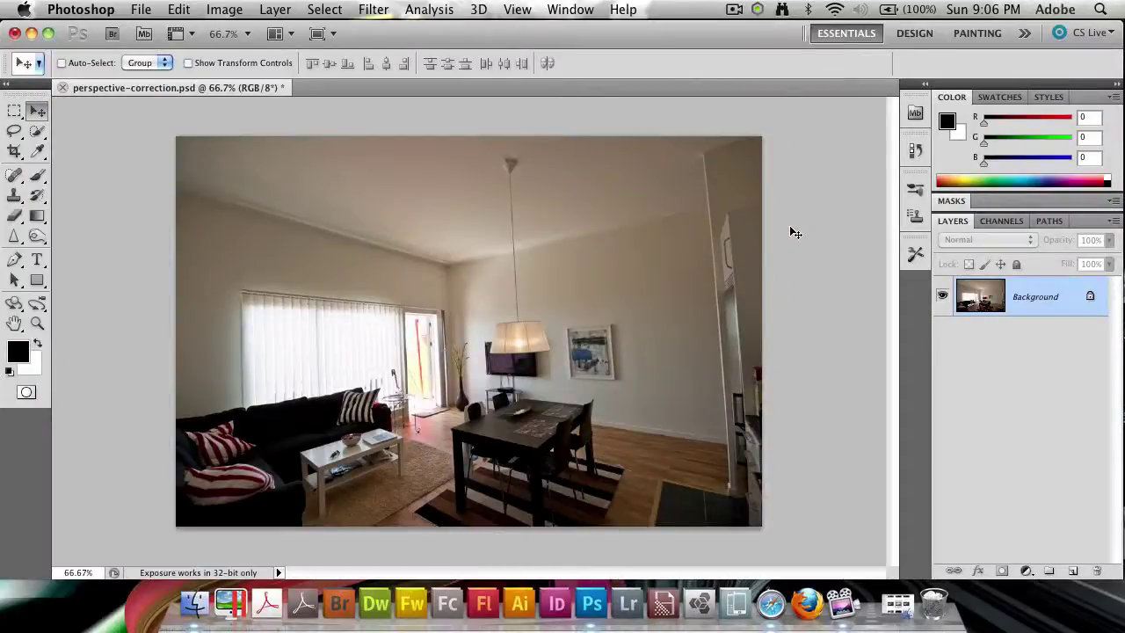
{"action": "left_click", "coordinate": [373, 8]}
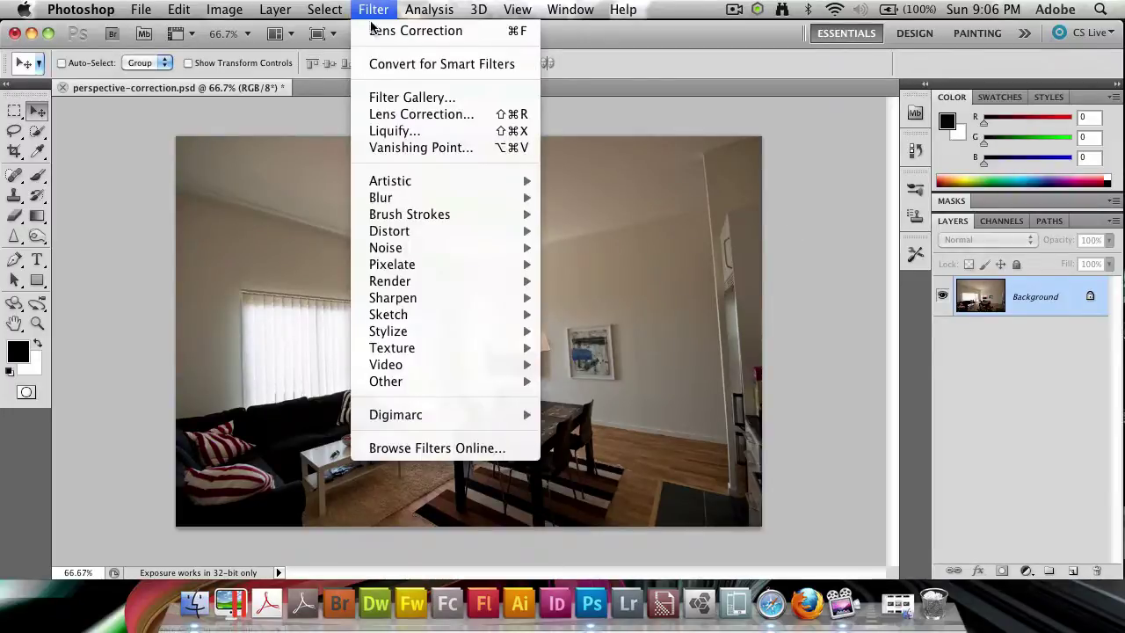
{"action": "left_click", "coordinate": [392, 30]}
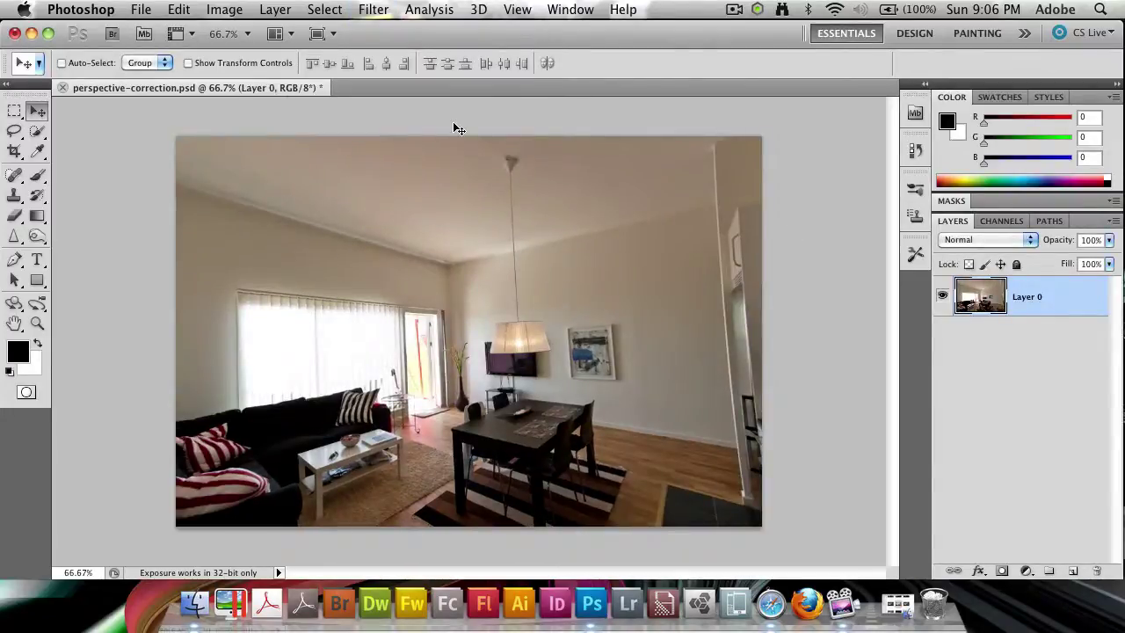